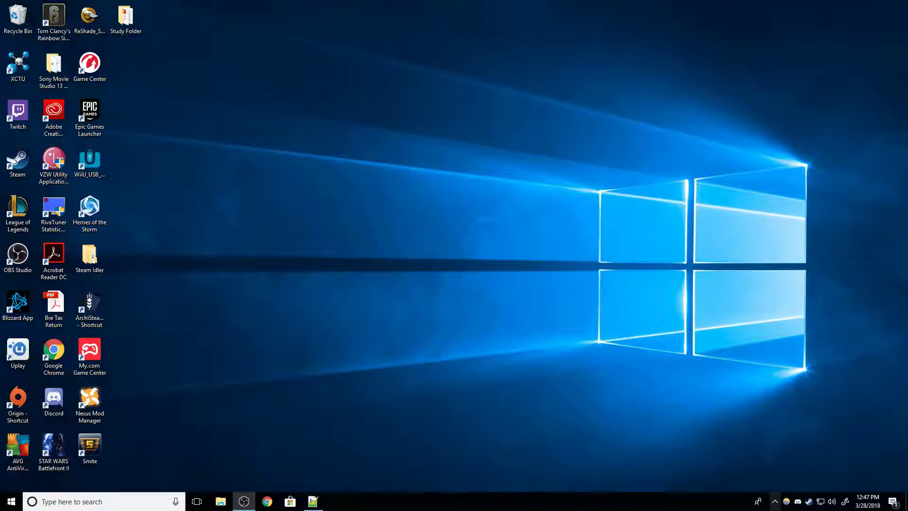
- Launch Radeon Settings from the tray icon and show the Gaming profiles grid
click(775, 502)
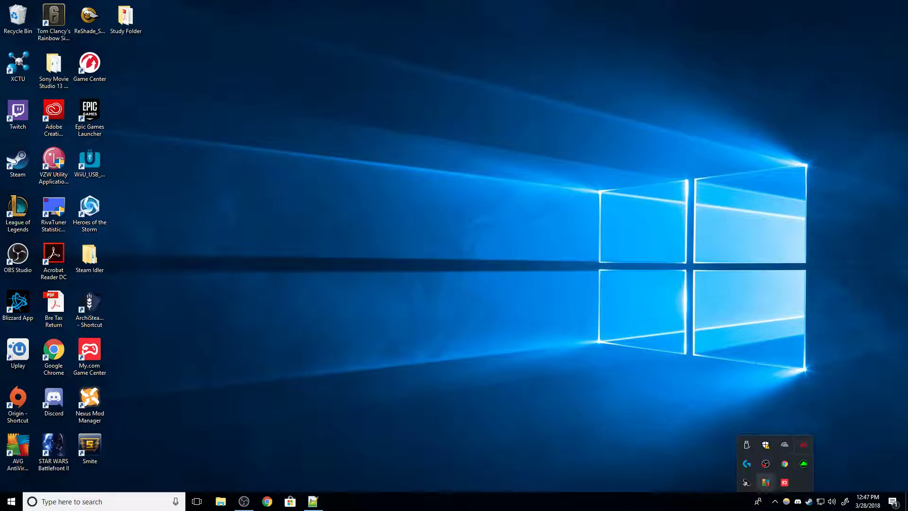
right_click(803, 444)
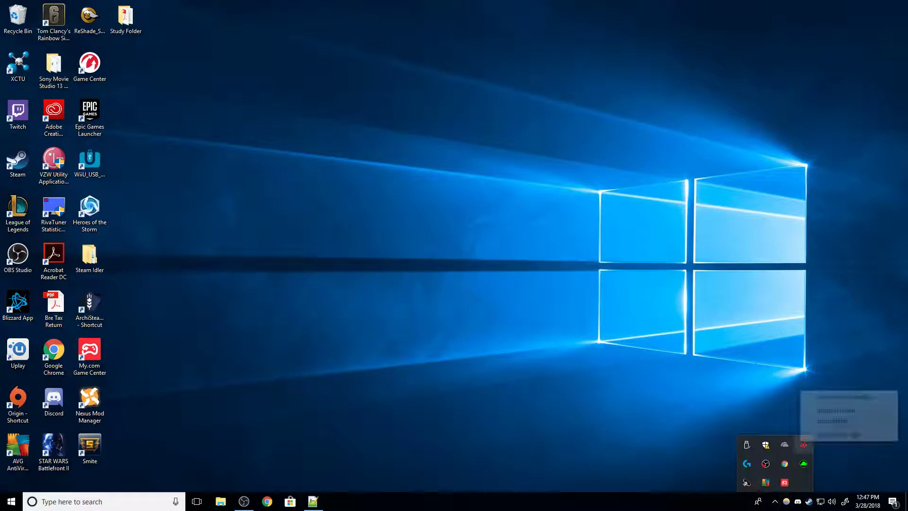
click(844, 396)
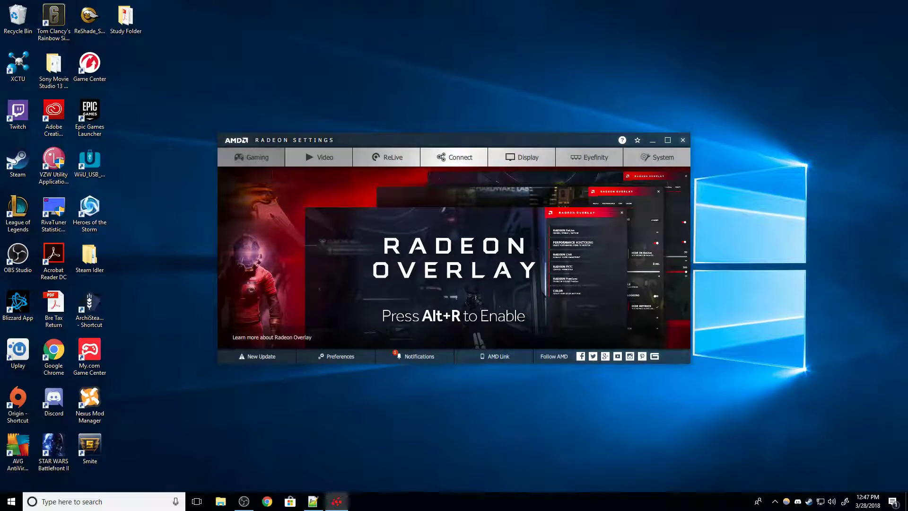
click(251, 157)
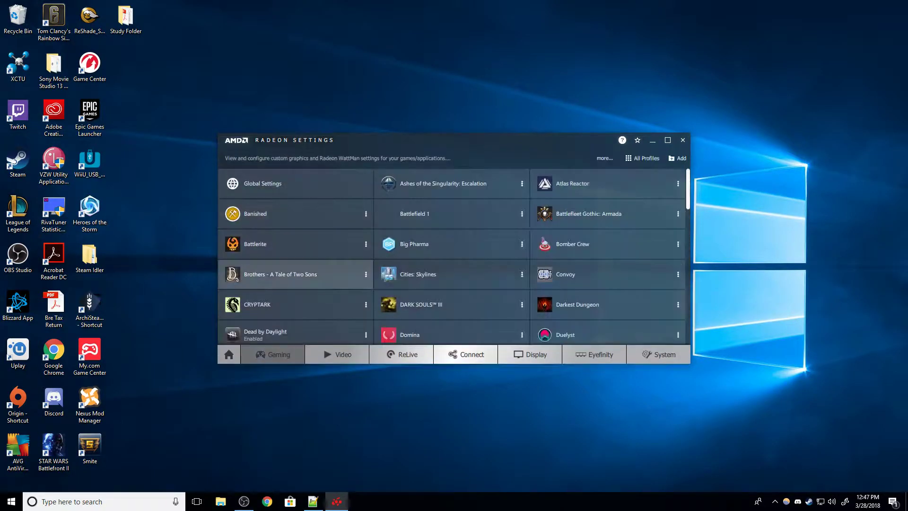
scroll(294, 294, down, 2)
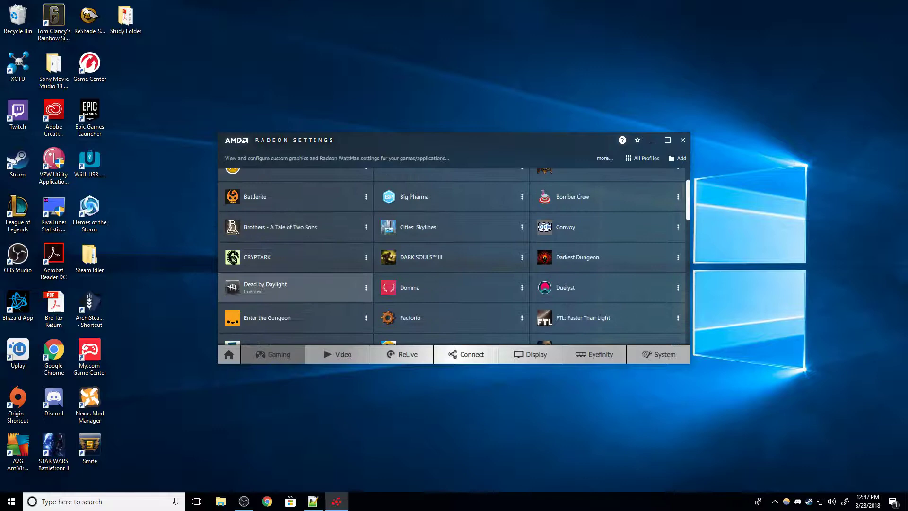
- In the Dead by Daylight profile, set Wait for Vertical Refresh to Always on
click(284, 287)
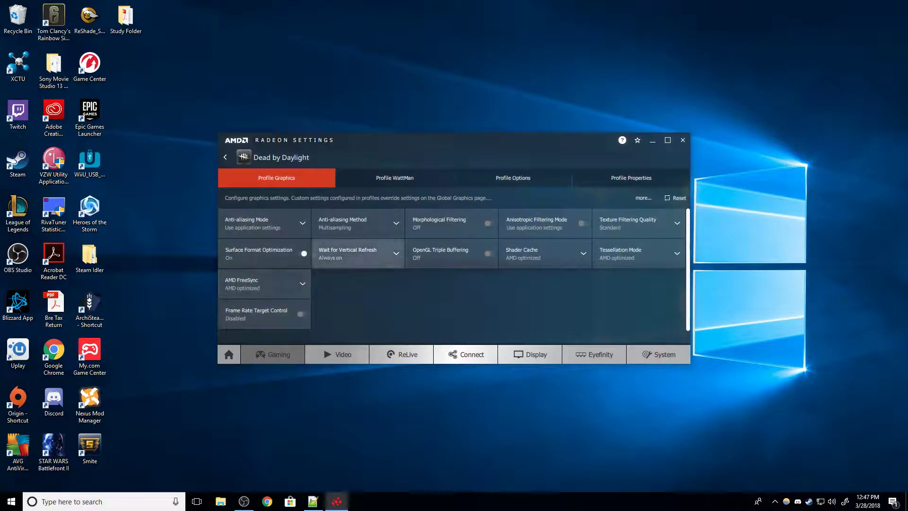
click(355, 254)
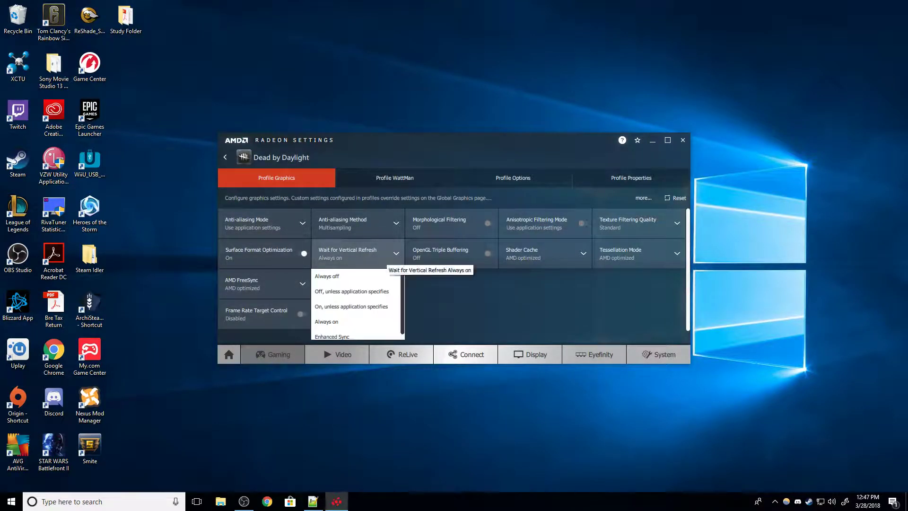
scroll(386, 264, down, 1)
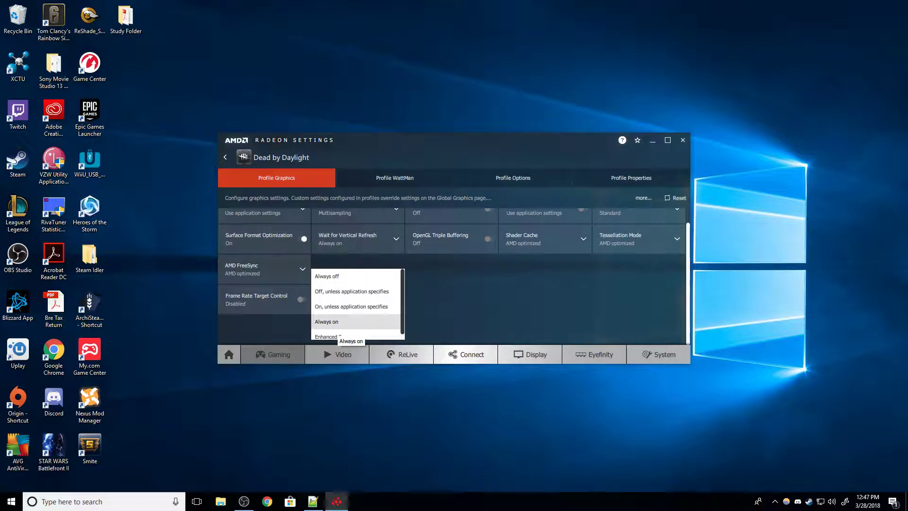
click(347, 322)
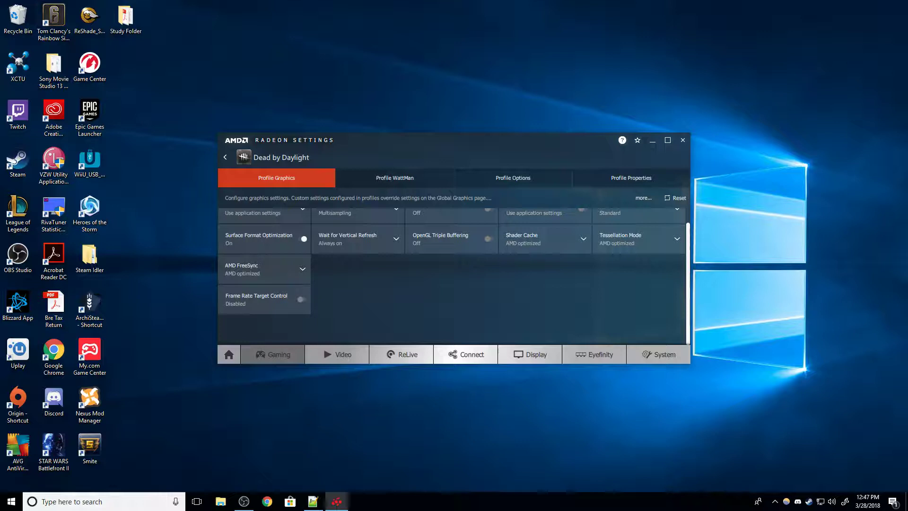
- Bring up the Windows search panel from the taskbar
click(107, 500)
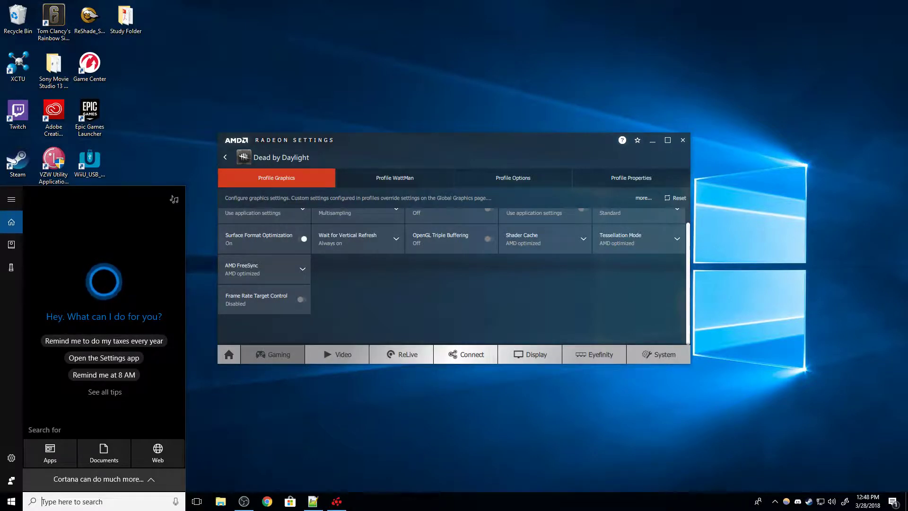
text(nvidia )
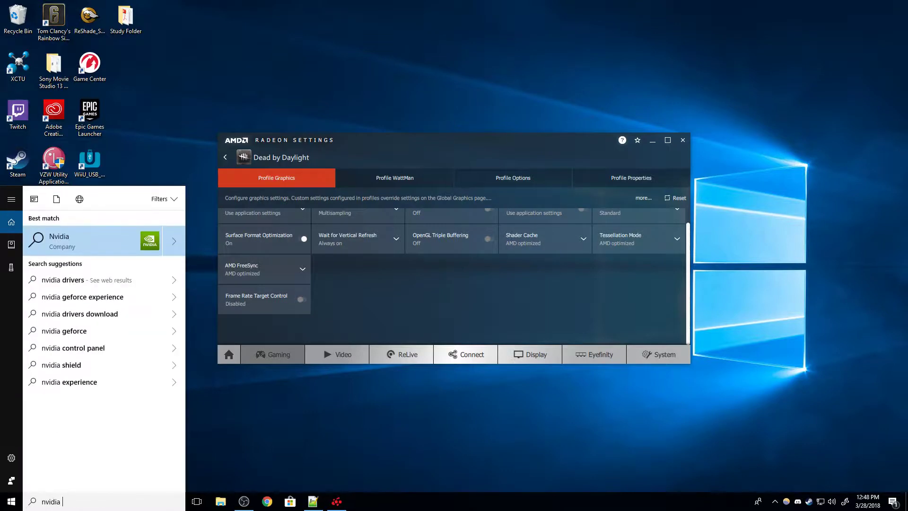
text(control panel)
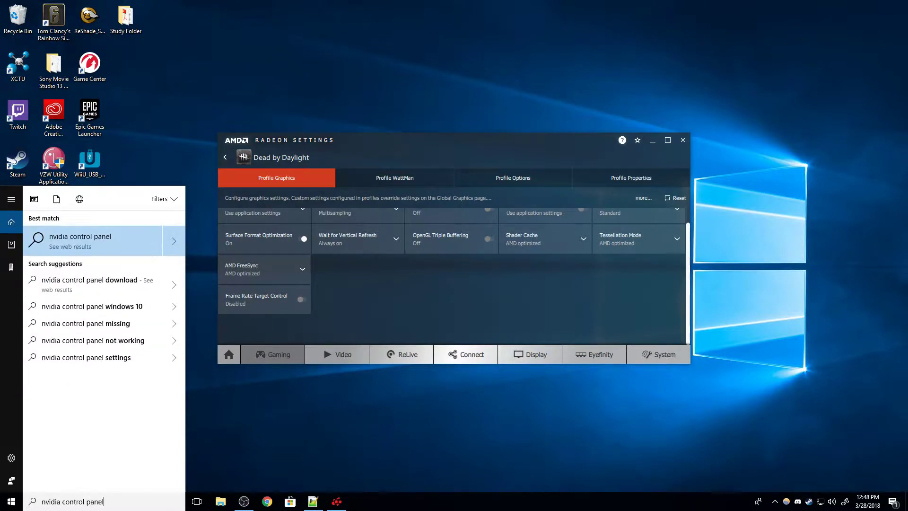